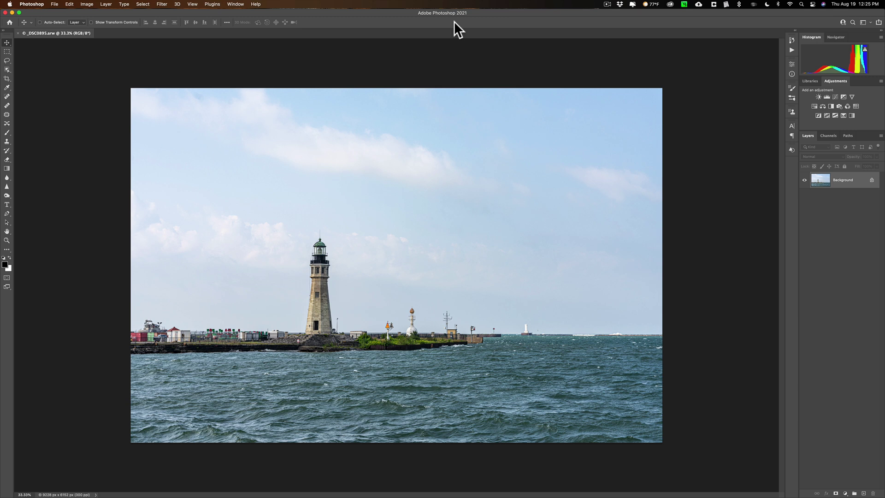
Open Edit > Sky Replacement on the lighthouse photo to preview a blue cloudy sky.
left_click(70, 4)
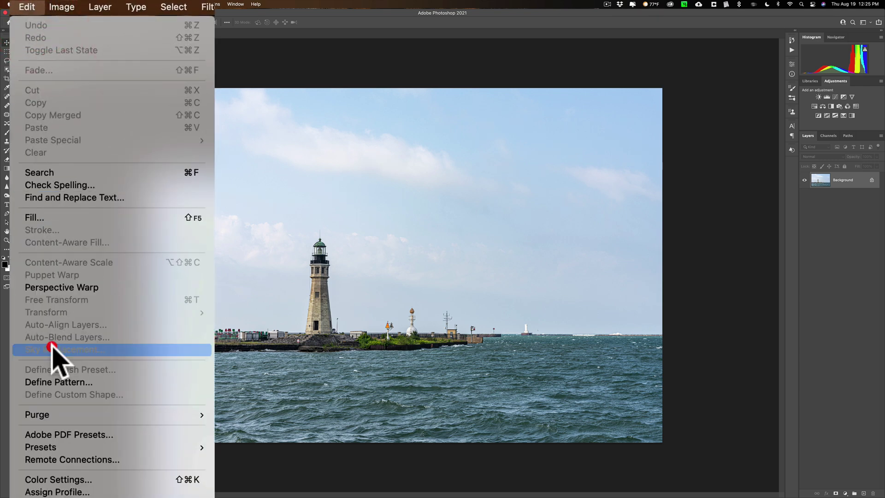
left_click(58, 366)
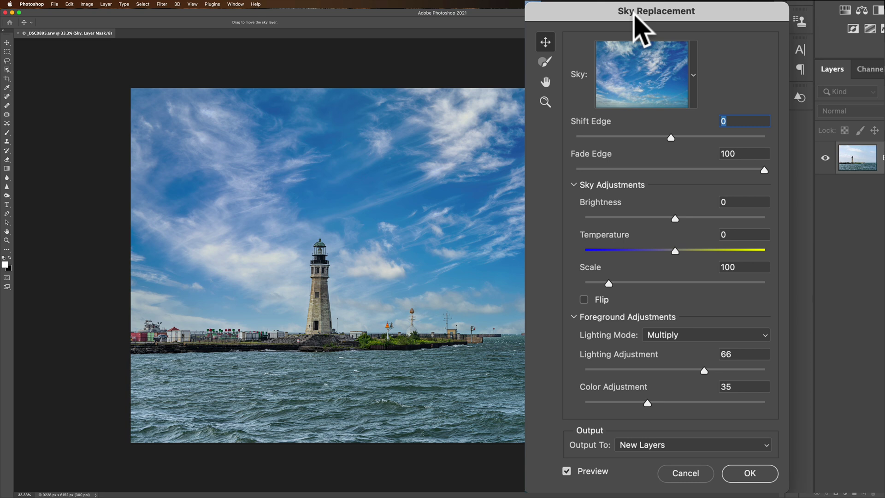
List the sky preset groups and choose Get More Skies from the preset options.
left_click(693, 75)
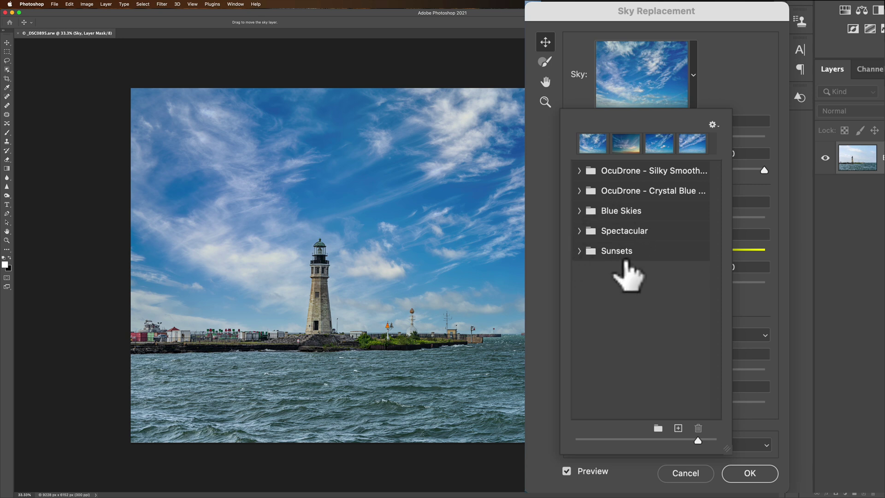
left_click(713, 124)
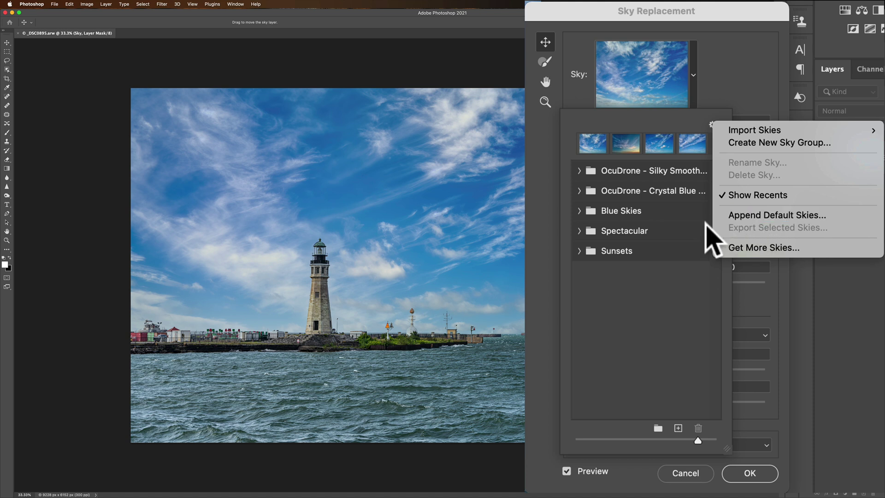
left_click(658, 274)
left_click(619, 252)
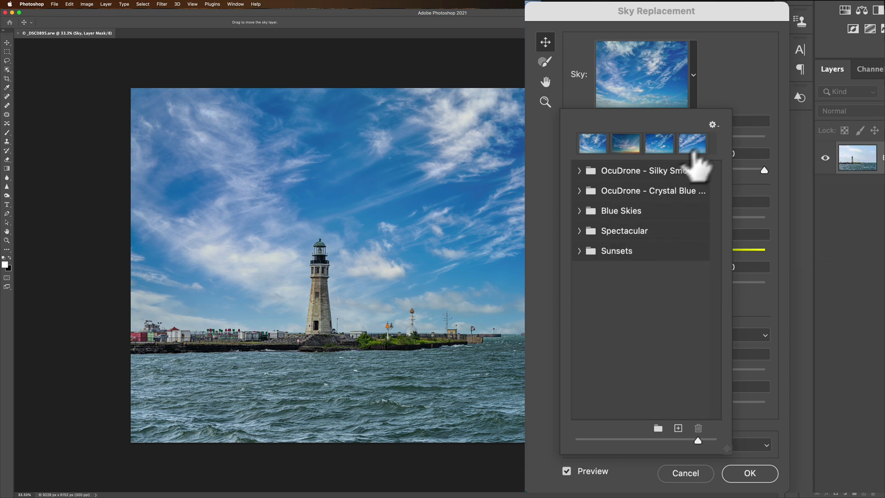
left_click(713, 124)
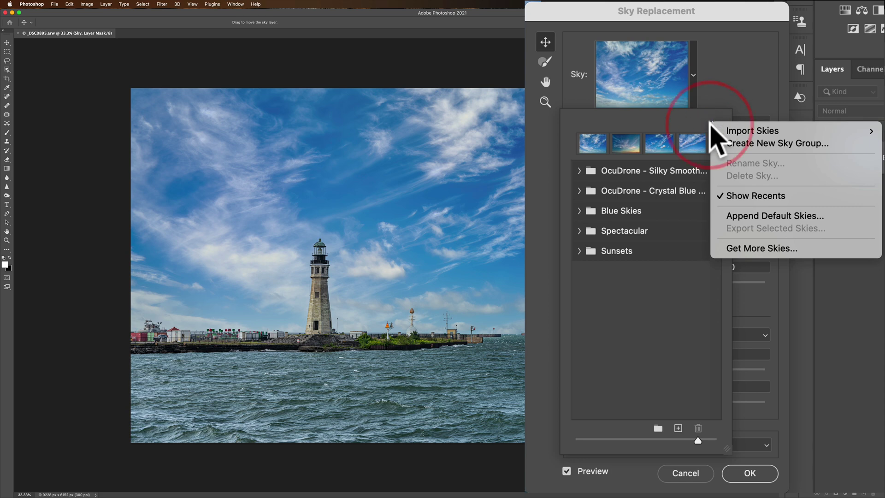
left_click(744, 248)
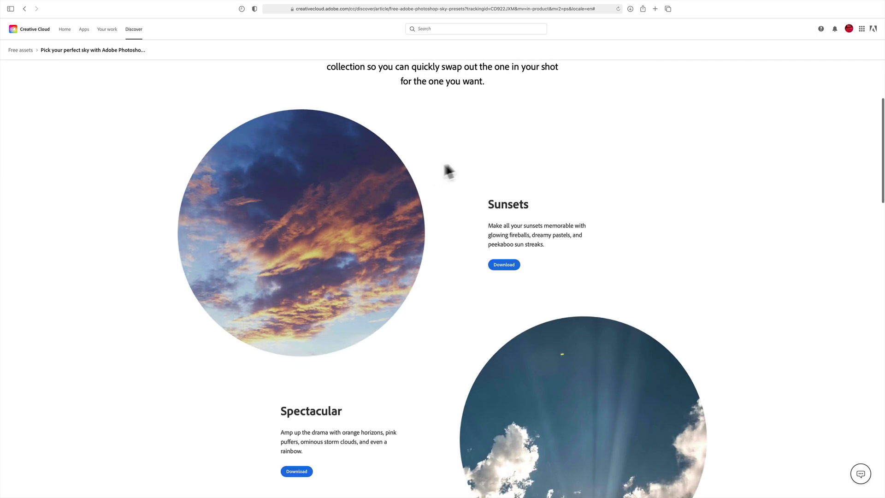
scroll(487, 194, "down", 5)
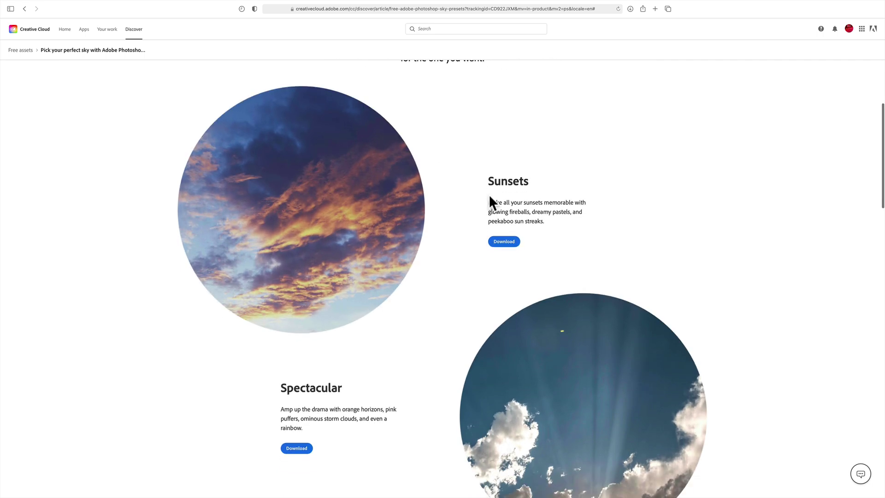
scroll(383, 202, "down", 7)
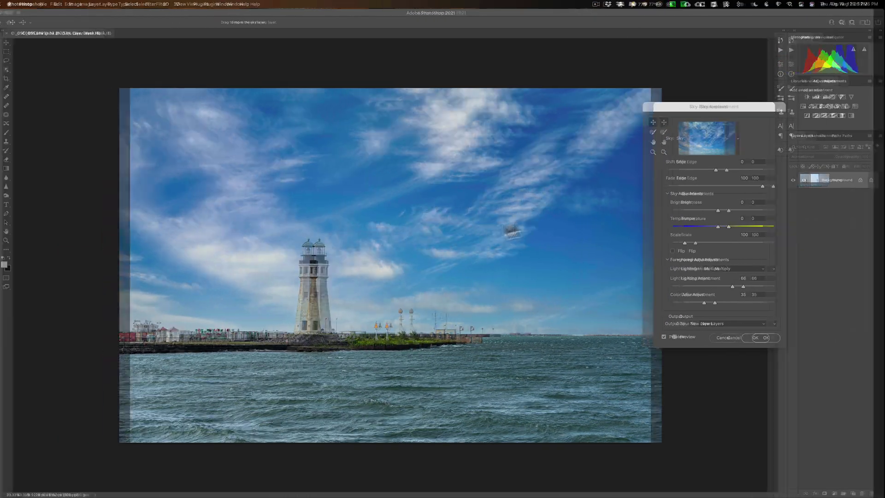
Scroll Adobe's free sky presets page to the Storms pack and download it.
left_click(739, 139)
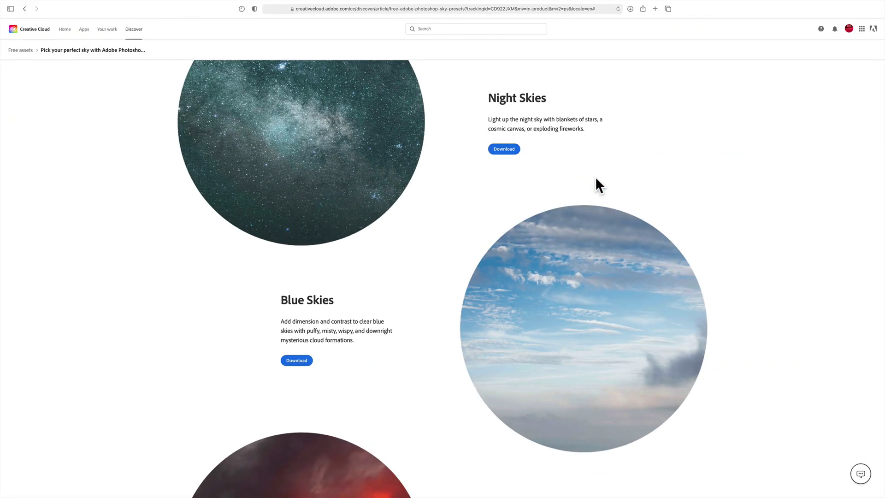
scroll(597, 183, "down", 5)
scroll(597, 182, "up", 7)
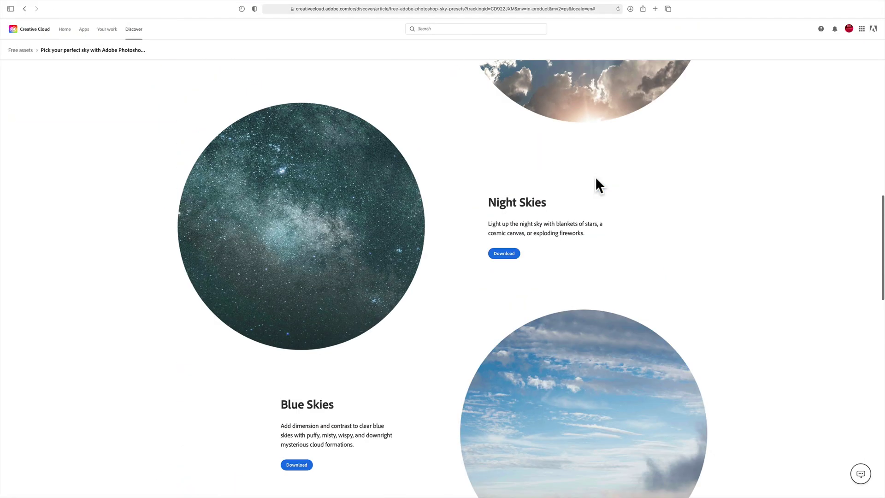
scroll(555, 204, "down", 10)
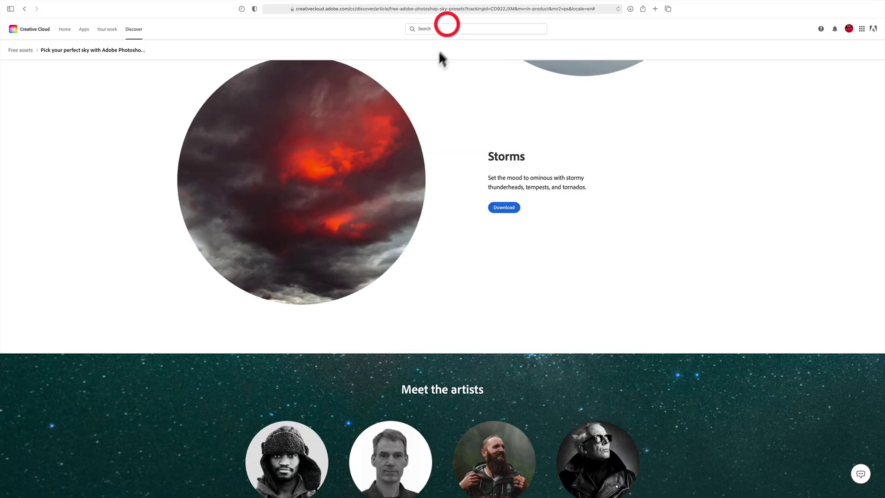
key("ctrl+Left")
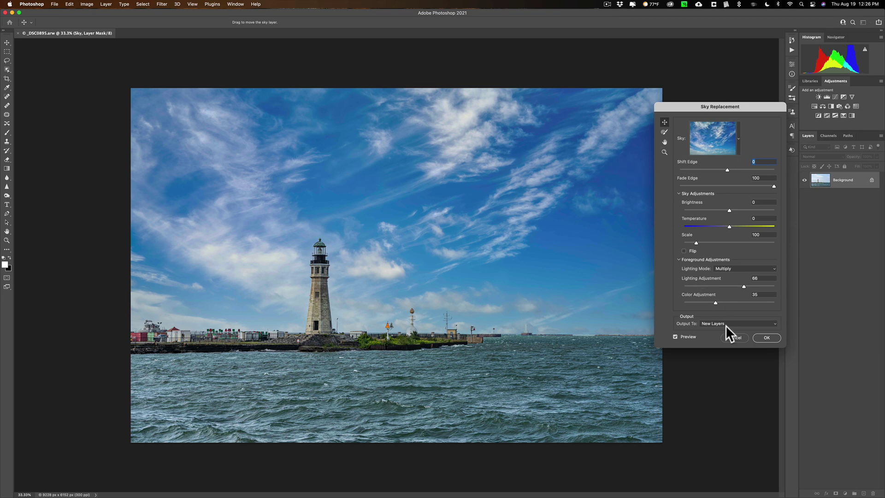
Cancel Sky Replacement, keeping the original pale sky, and minimize Photoshop to reveal the desktop.
left_click(734, 337)
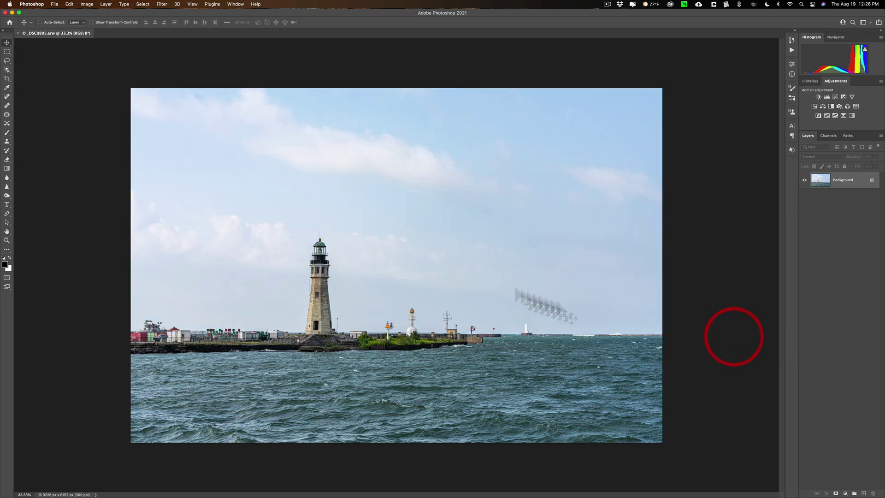
left_click(11, 11)
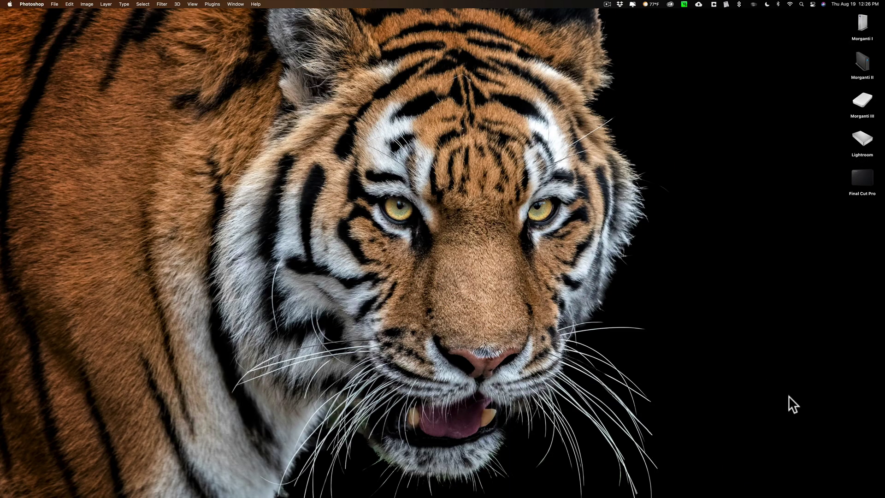
mouse_move(706, 491)
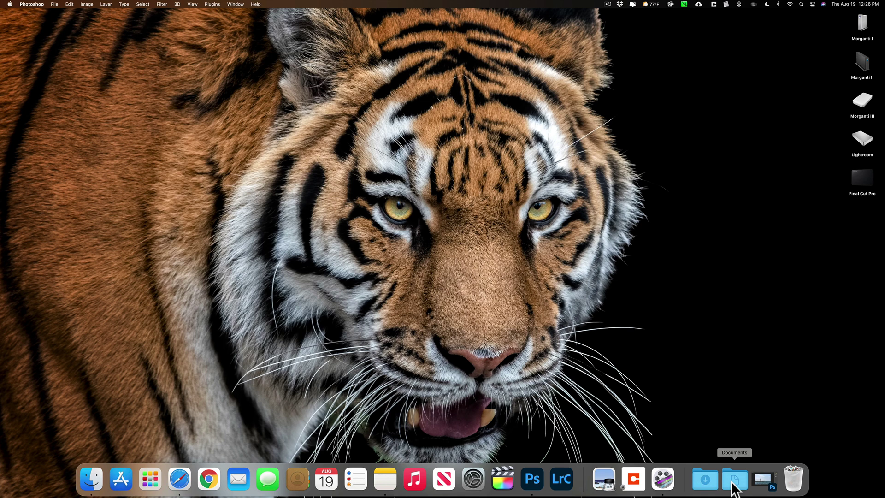
Move Storms_Pack_1.sky from Downloads to the desktop and dismiss the no-application prompt.
left_click(706, 479)
left_click_drag(670, 433, 674, 127)
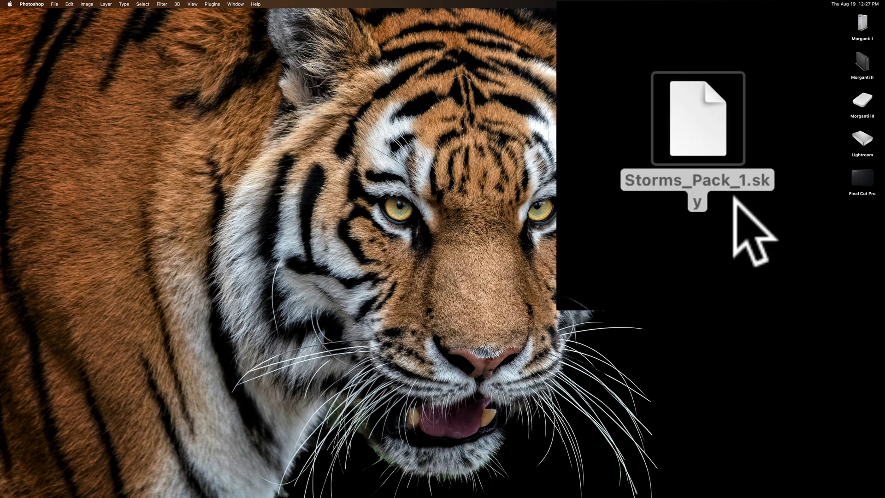
double_click(693, 140)
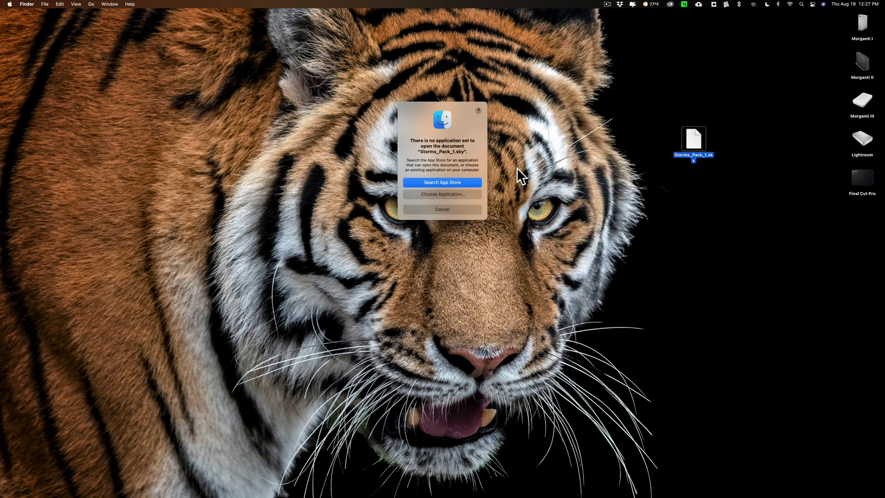
left_click(441, 210)
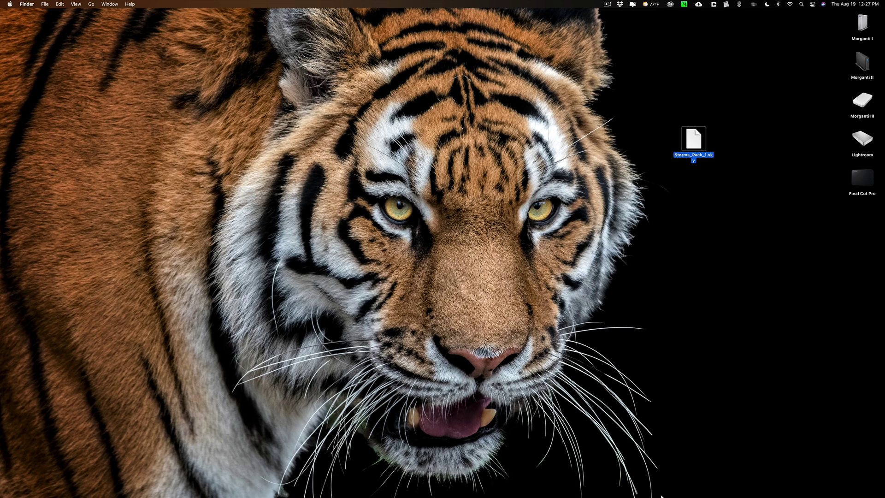
Bring Photoshop back, reopen Sky Replacement and show the sky preset groups list.
mouse_move(655, 495)
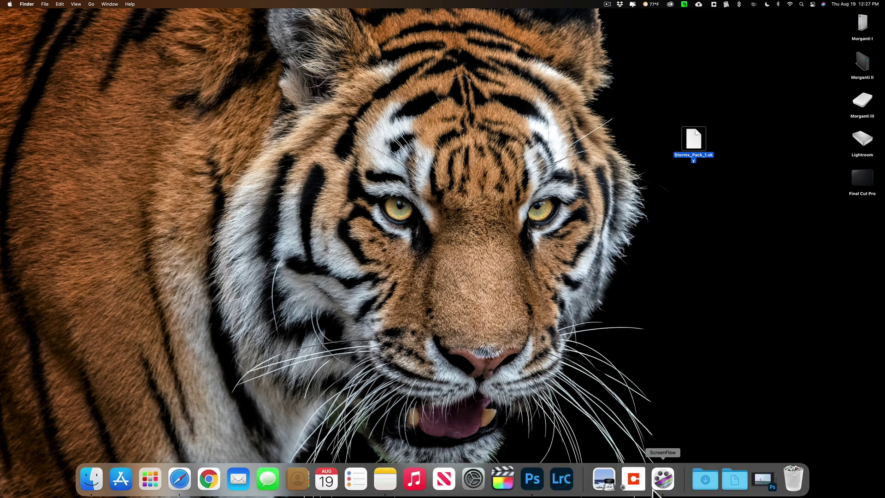
left_click(533, 480)
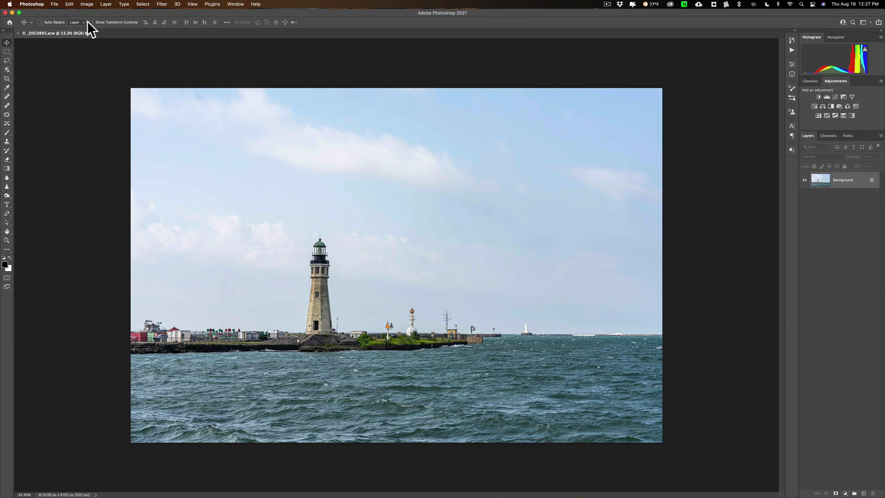
left_click(69, 5)
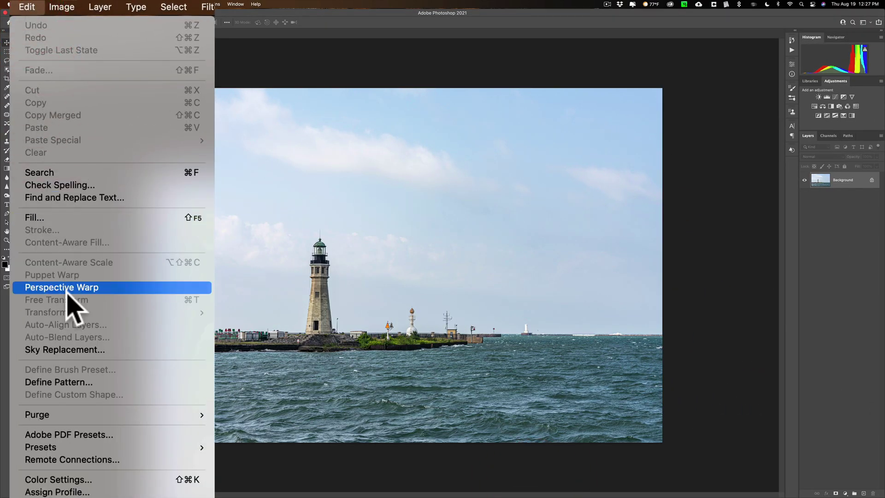
left_click(88, 173)
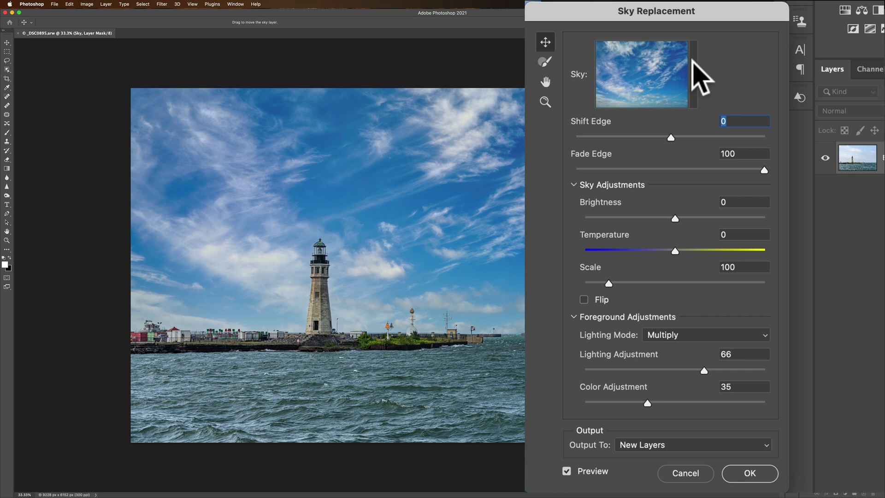
left_click(692, 62)
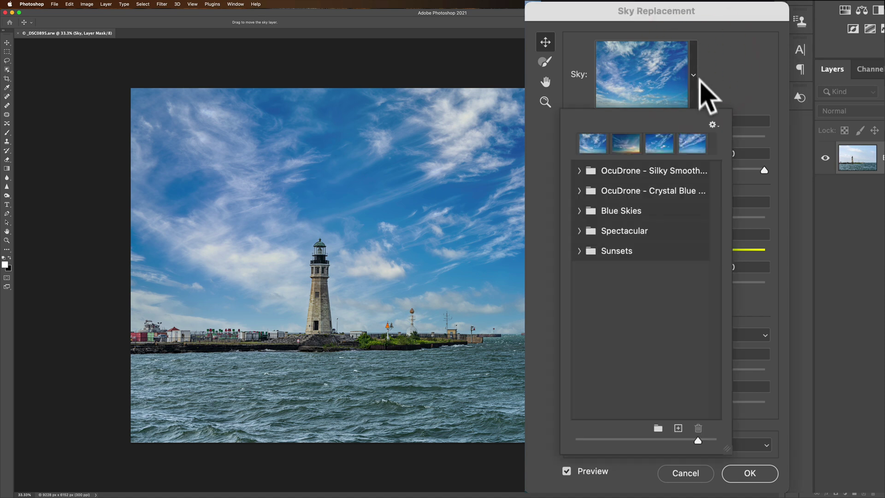
Import Storms_Pack_1.sky from the iCloud Desktop via Import Skies > From Sky Presets.
left_click(712, 125)
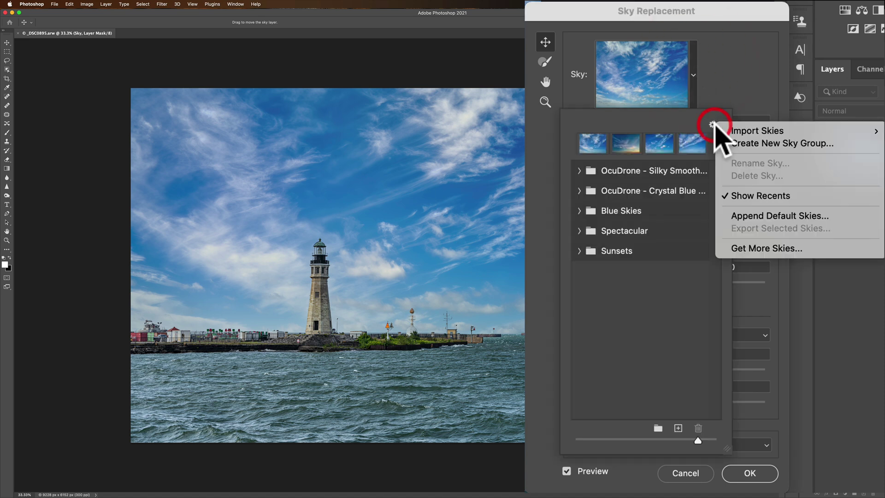
mouse_move(736, 130)
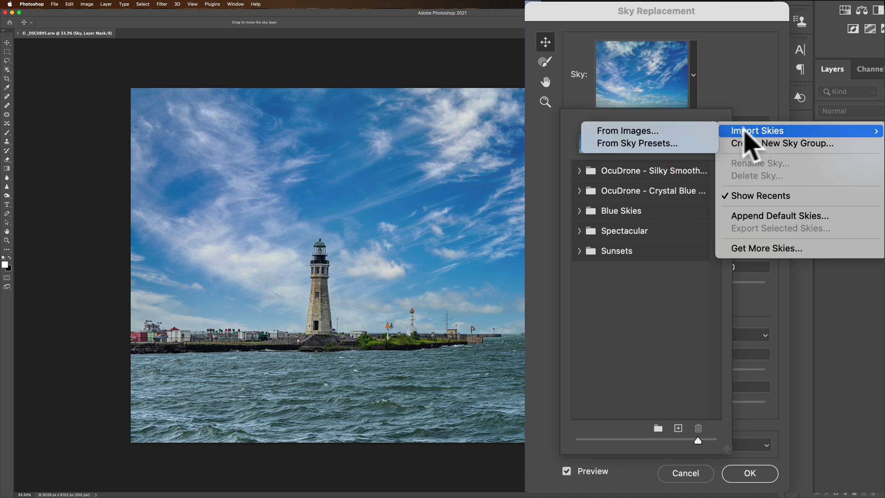
left_click(661, 144)
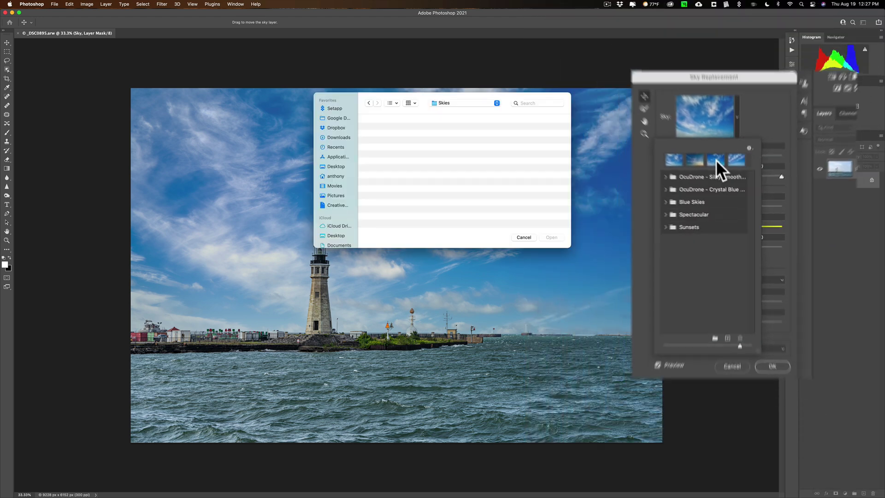
left_click(335, 236)
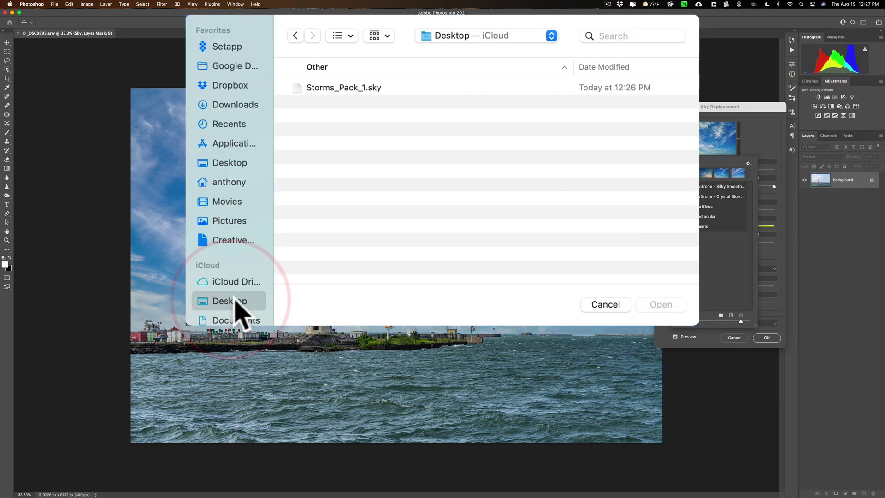
left_click(340, 89)
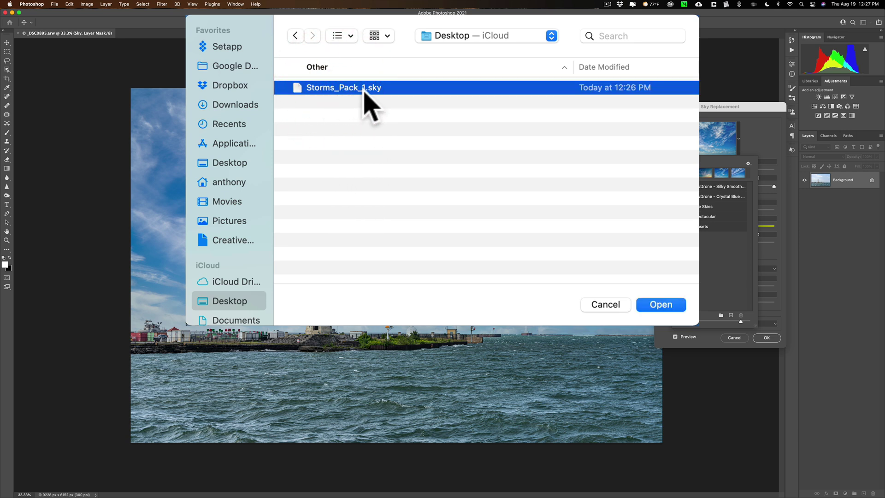
left_click(661, 306)
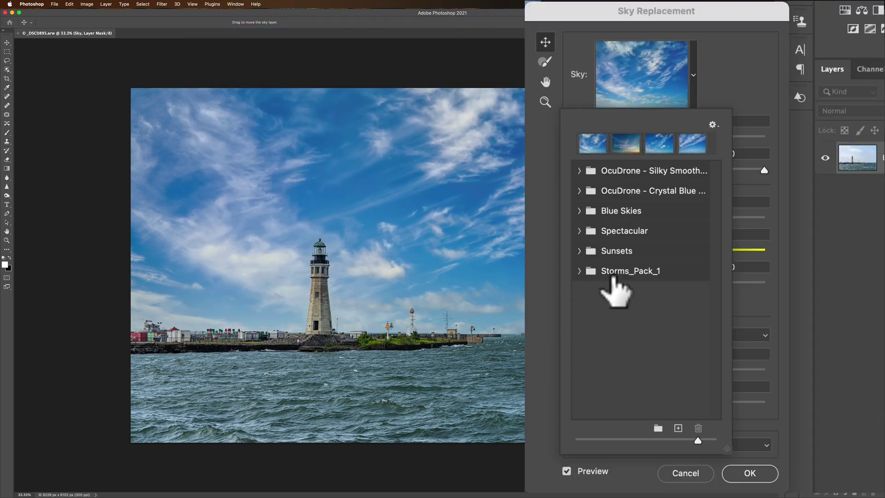
Expand Storms_Pack_1 and preview its skies, ending on the pink lightning storm.
left_click(578, 270)
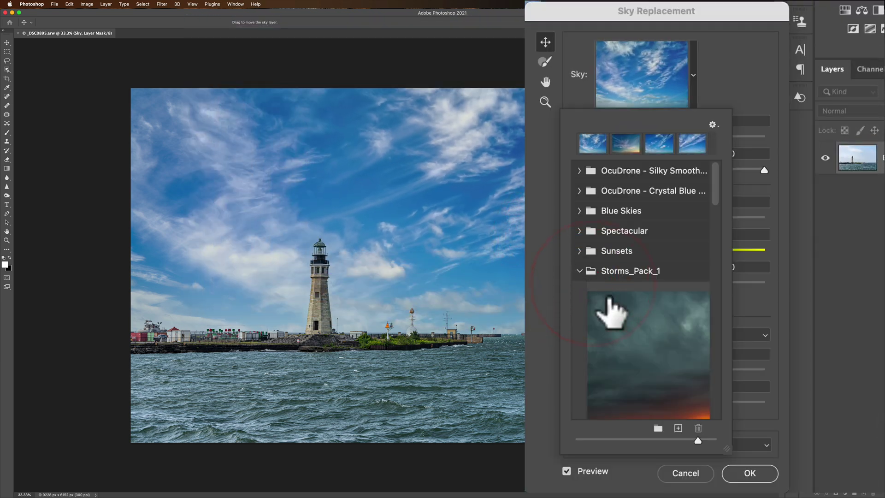
scroll(613, 318, "down", 1)
left_click(614, 313)
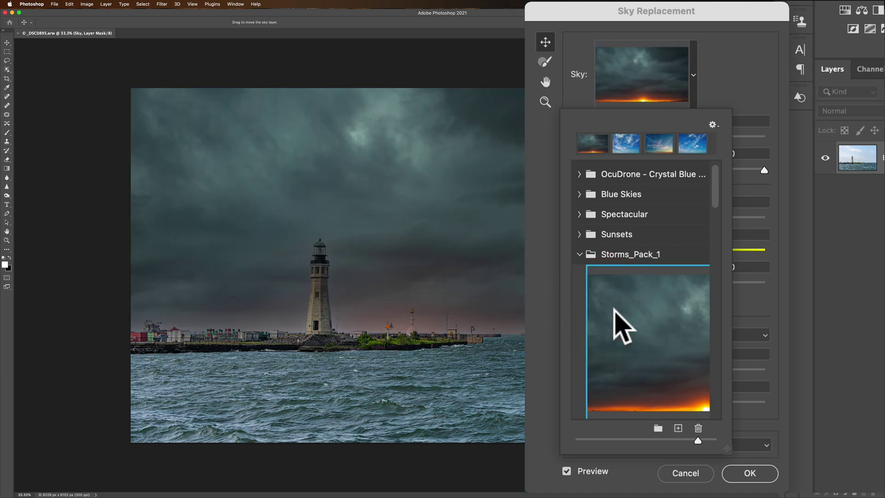
scroll(617, 326, "down", 5)
left_click(714, 225)
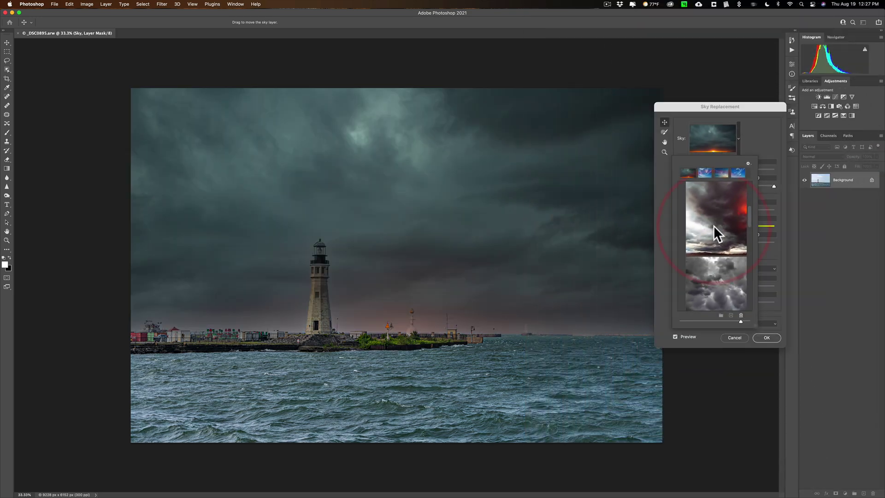
scroll(714, 225, "down", 5)
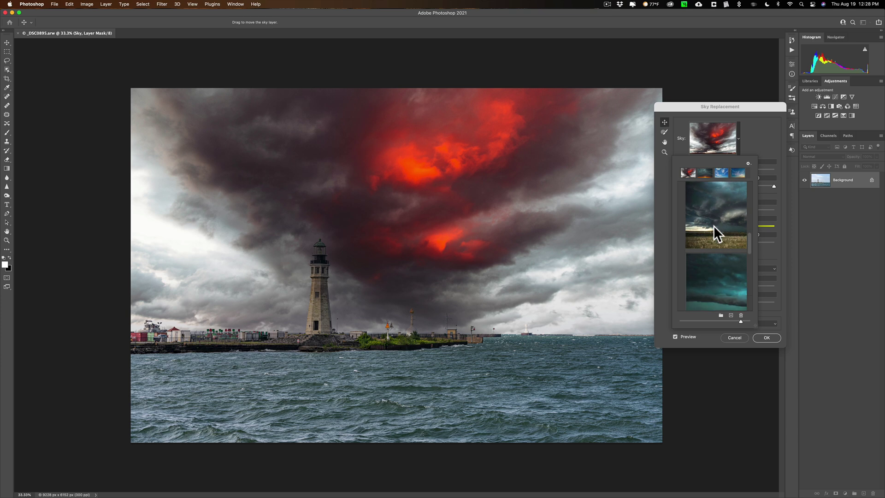
scroll(708, 249, "down", 5)
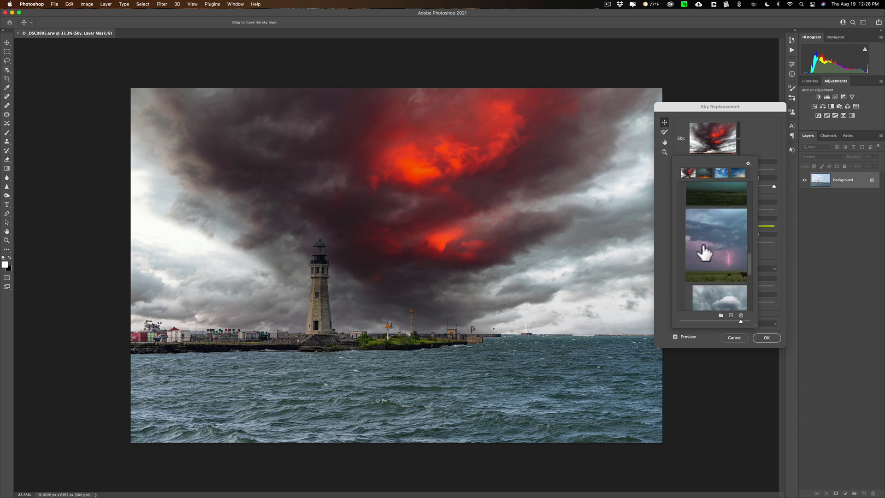
left_click(707, 228)
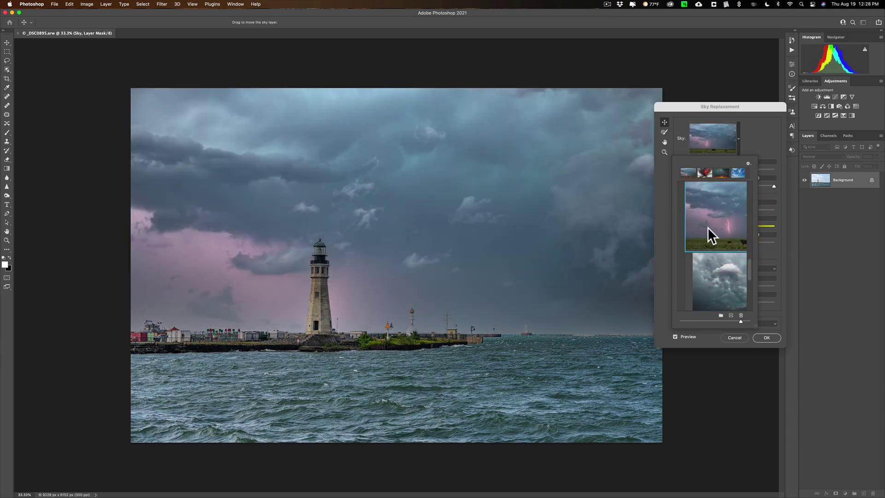
scroll(712, 254, "up", 5)
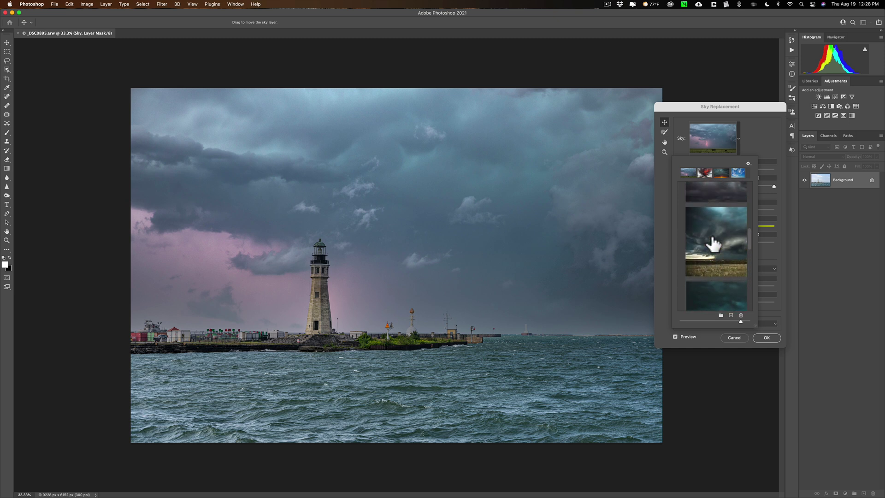
scroll(714, 243, "up", 5)
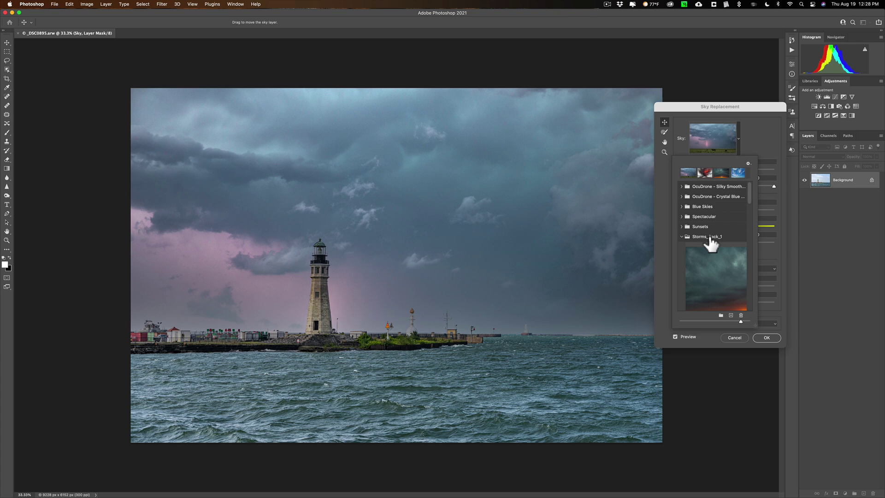
scroll(710, 243, "down", 1)
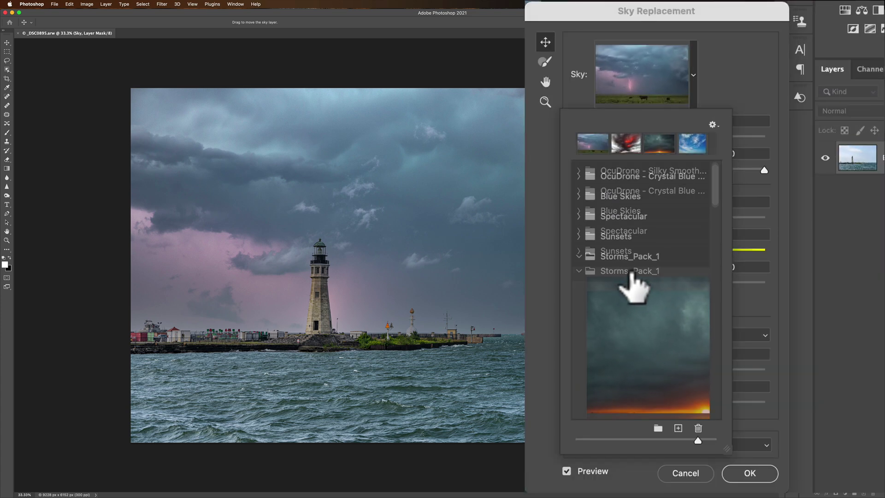
Rename the Storms_Pack_1 sky group to 'Storms'.
right_click(620, 259)
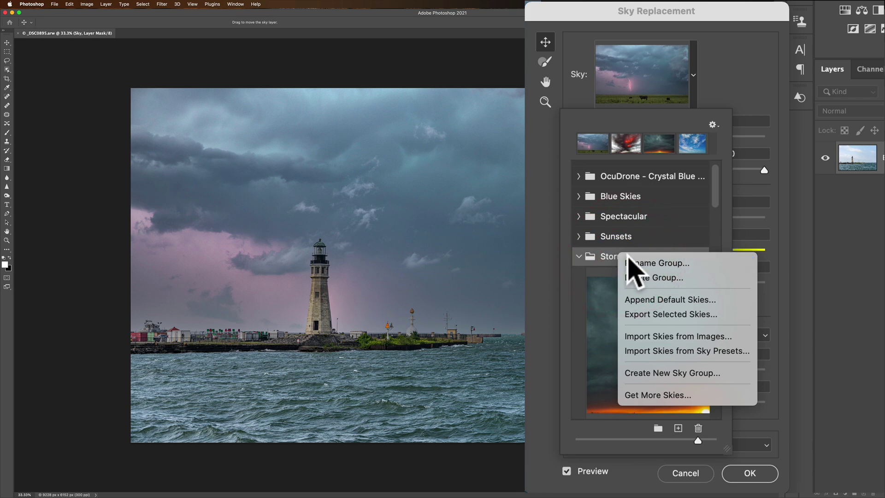
left_click(629, 263)
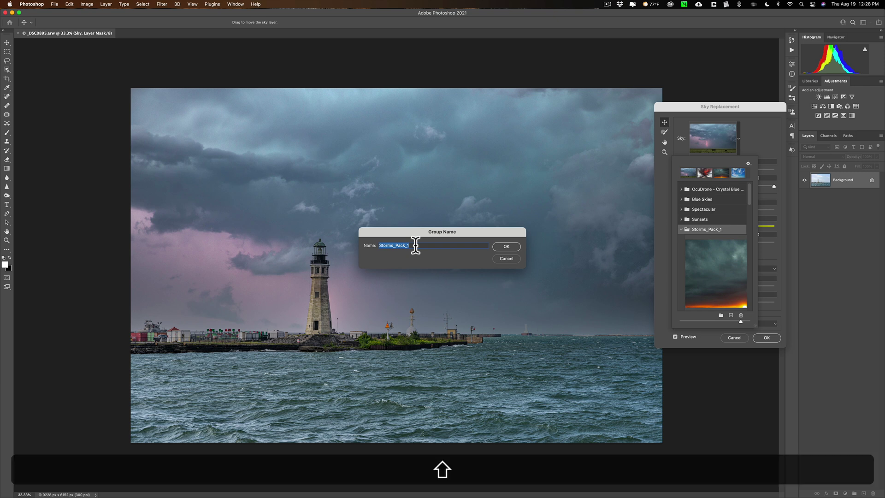
type("To")
type("Storms")
left_click(502, 246)
Try the sun-rays sky, then apply the billowing grey storm-cloud sky behind the lighthouse.
scroll(705, 261, "down", 4)
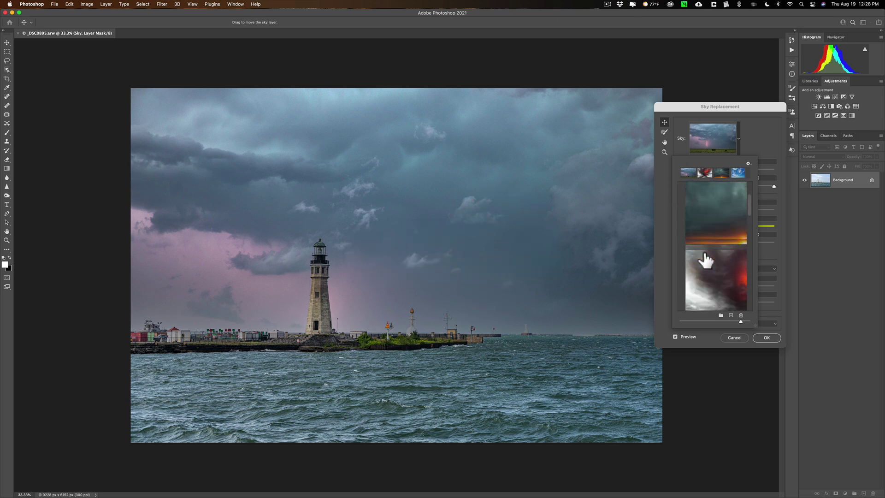
scroll(705, 261, "down", 8)
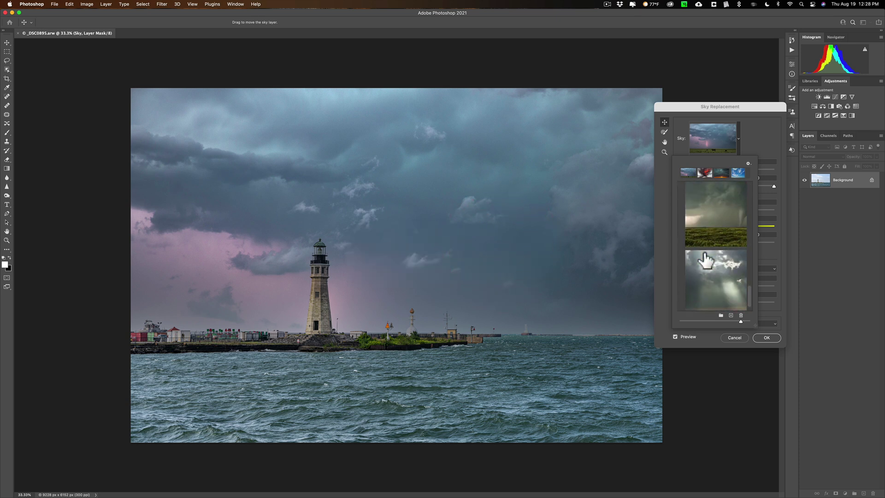
scroll(706, 261, "down", 1)
left_click(704, 253)
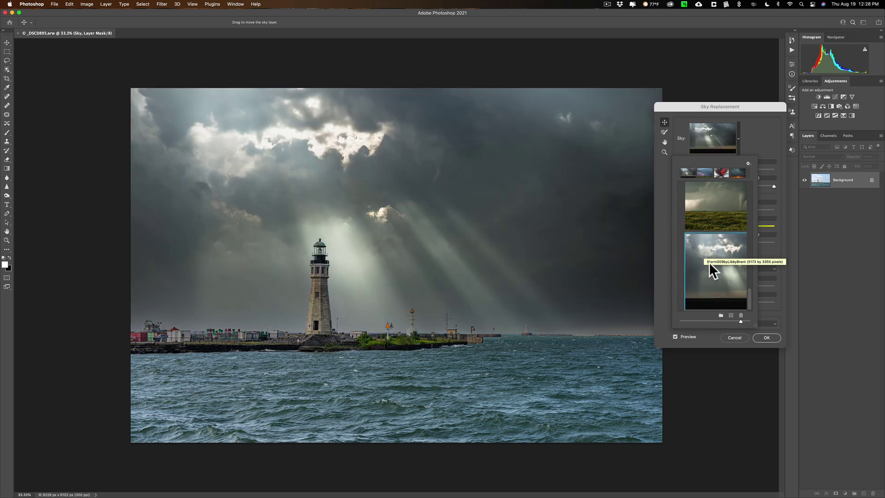
scroll(714, 249, "up", 5)
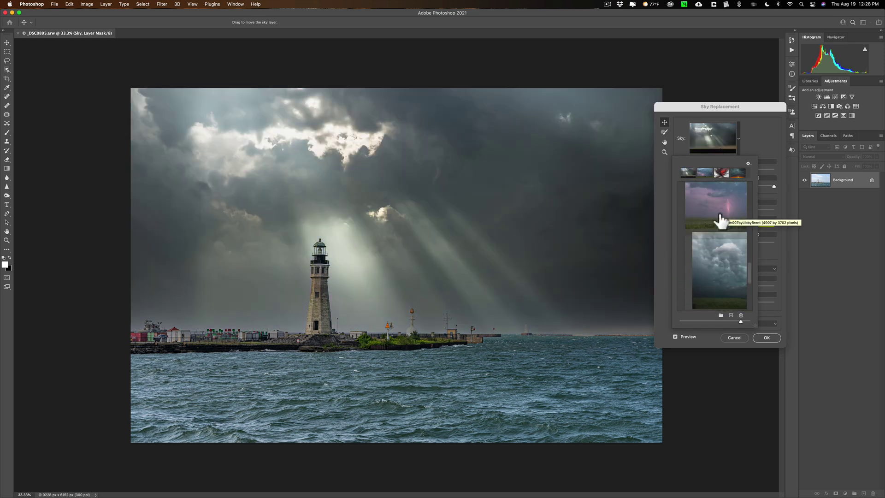
scroll(720, 221, "down", 3)
left_click(720, 219)
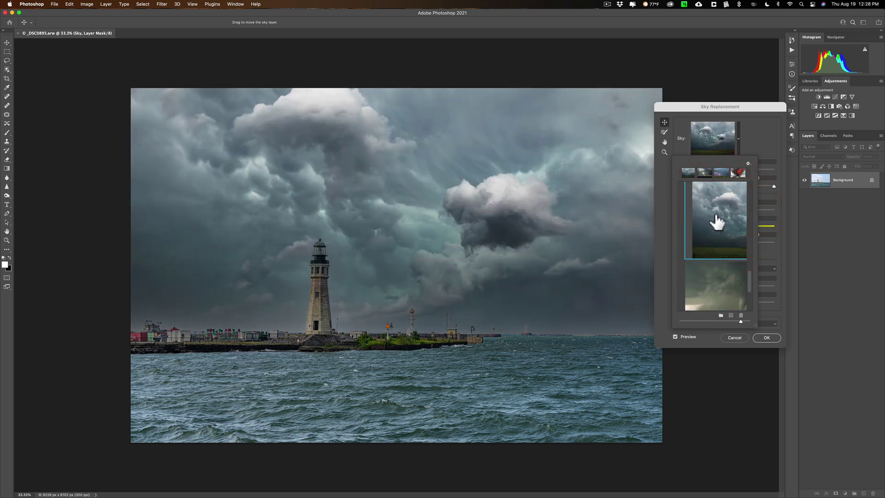
Turn on Flip under Sky Adjustments to mirror the storm sky, moving the dark cloud left of the lighthouse.
left_click(673, 161)
left_click(762, 140)
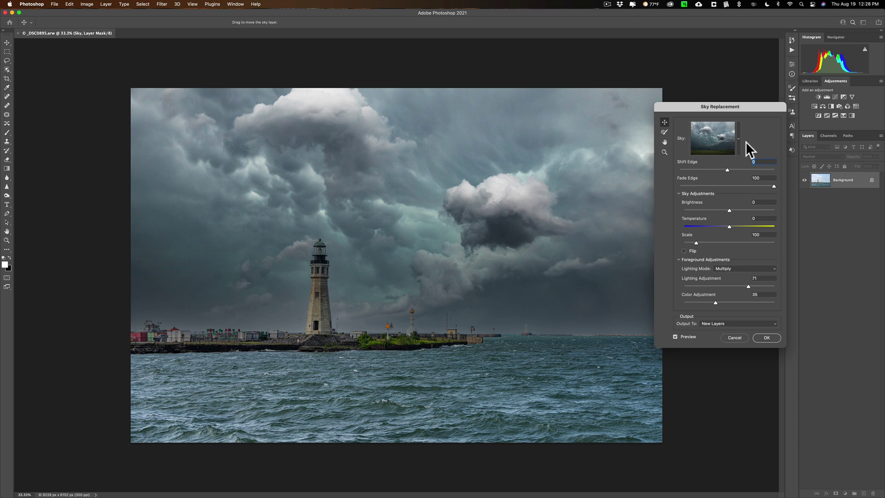
left_click(686, 251)
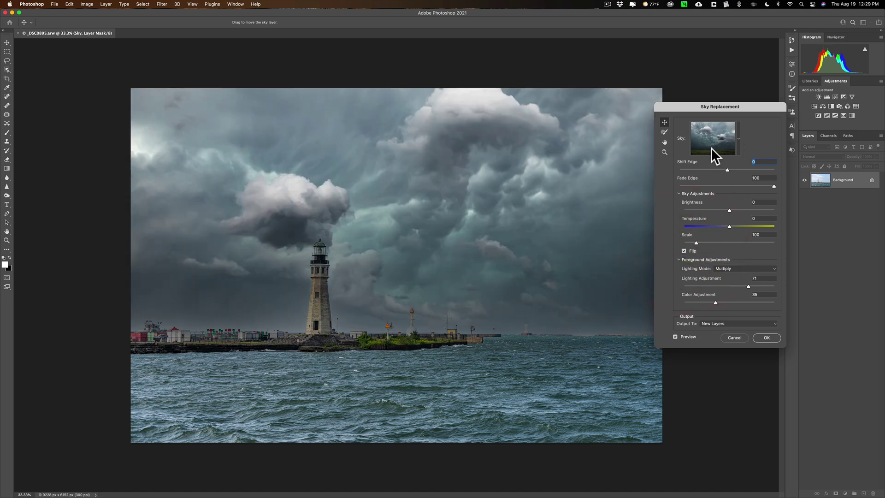